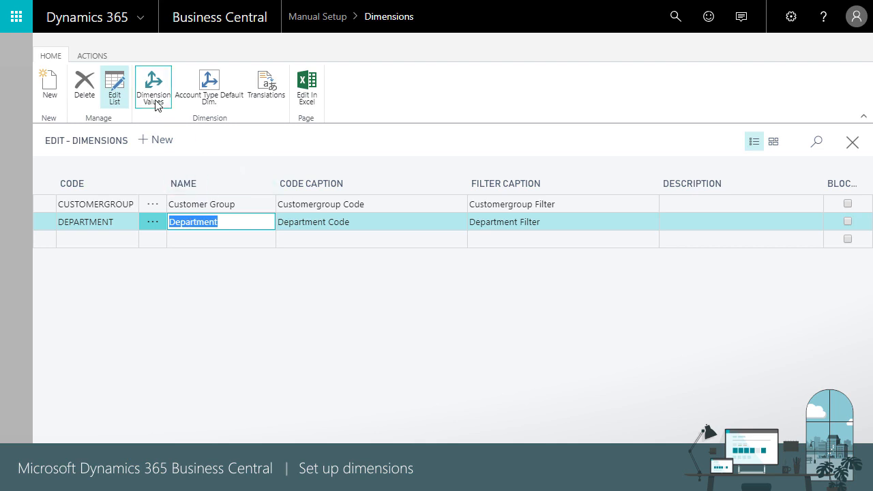
# Review the Department dimension's values and the available dimension value types, then return to the Manual Setup list.
pyautogui.click(154, 101)
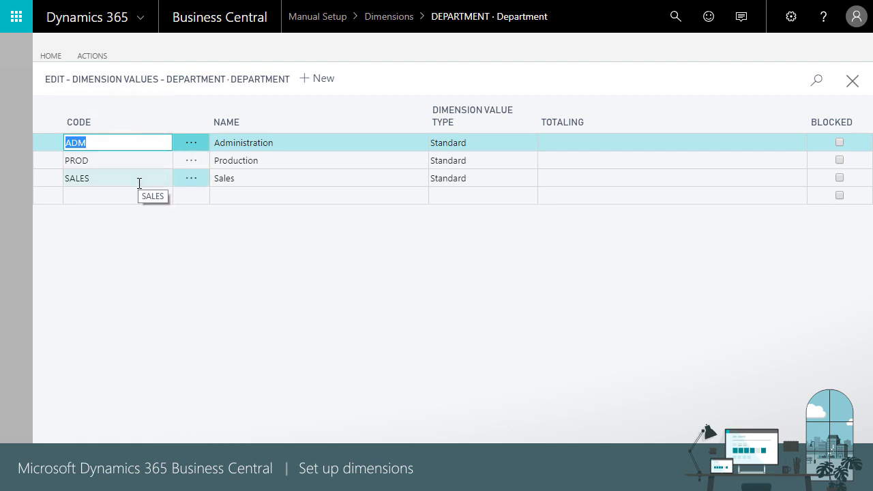
pyautogui.click(532, 145)
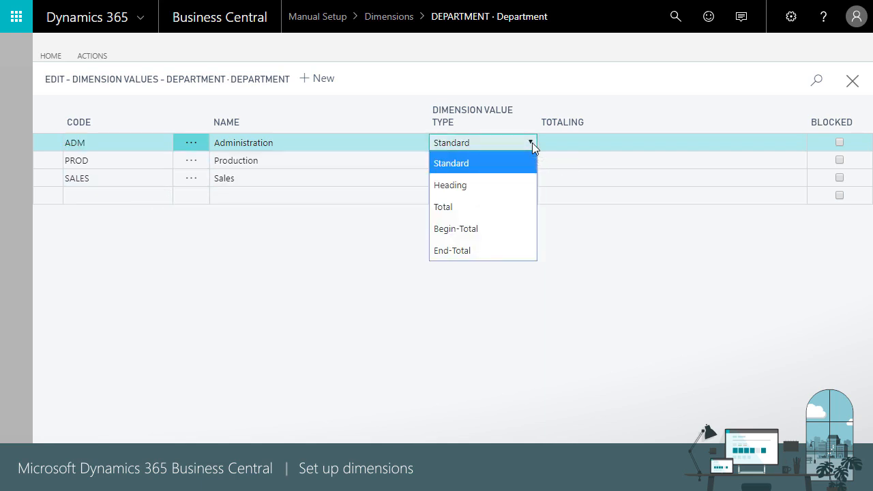
pyautogui.click(611, 101)
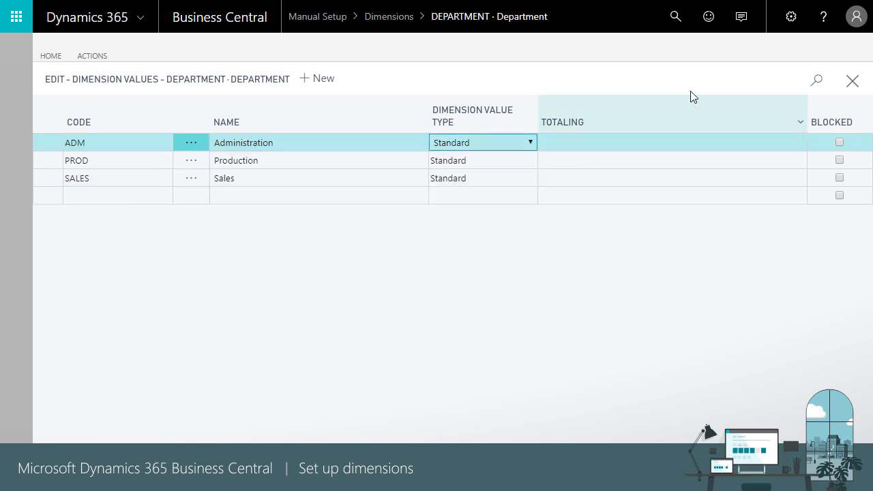
pyautogui.click(851, 84)
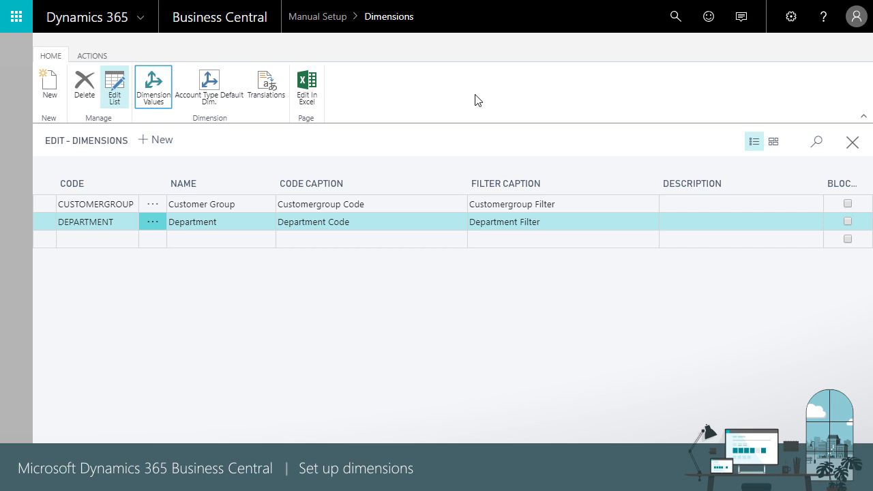
pyautogui.click(851, 143)
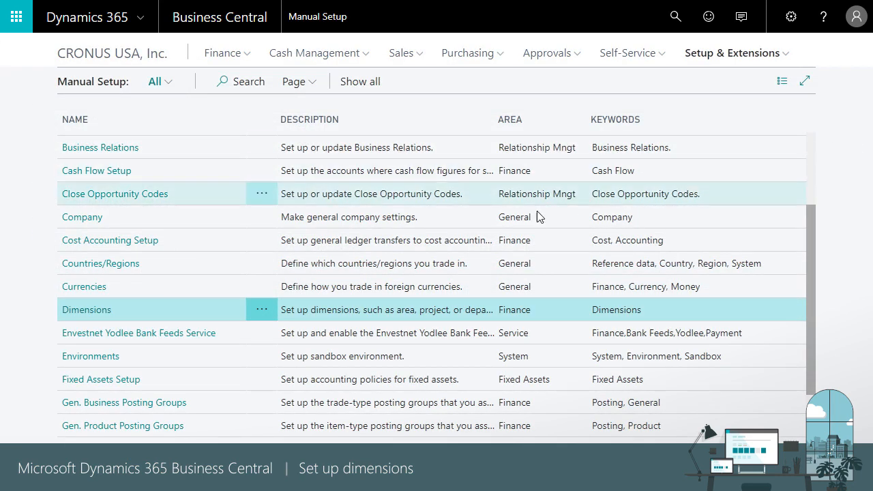
# Review the global dimension codes for changing global dimensions in General Ledger Setup, then return to the home page.
pyautogui.scroll(-1, 134, 346)
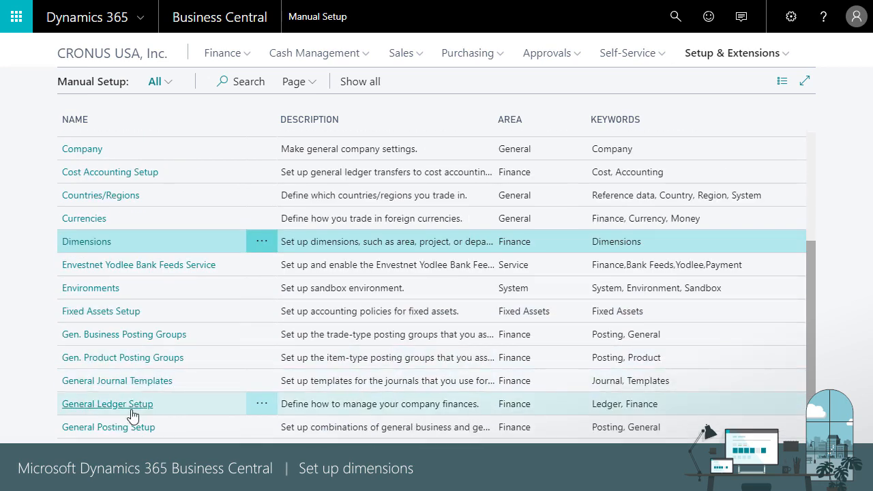
pyautogui.click(131, 409)
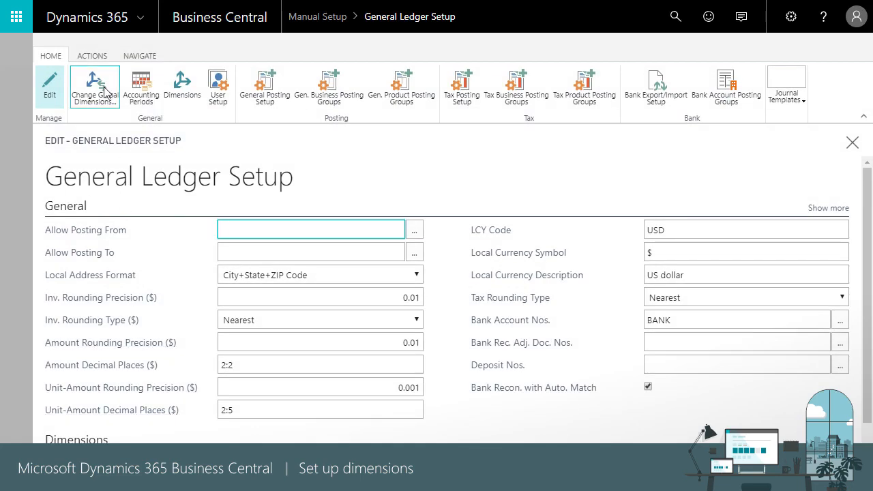
pyautogui.click(104, 88)
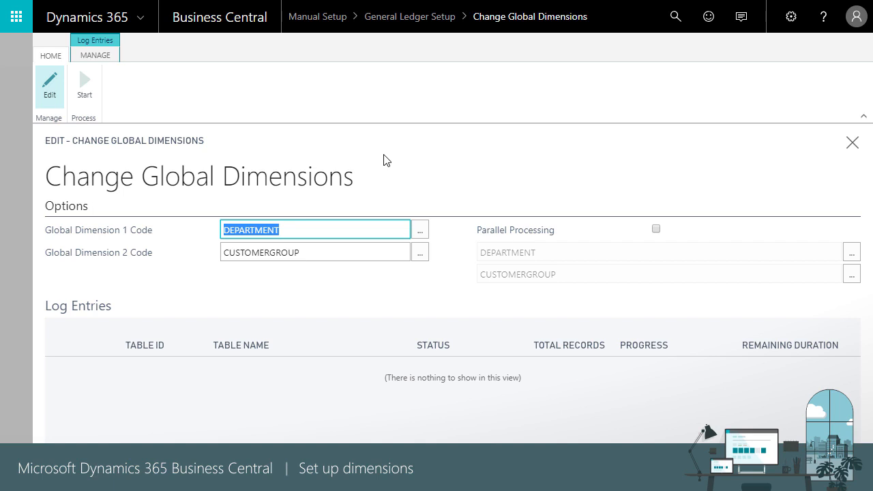
pyautogui.click(849, 144)
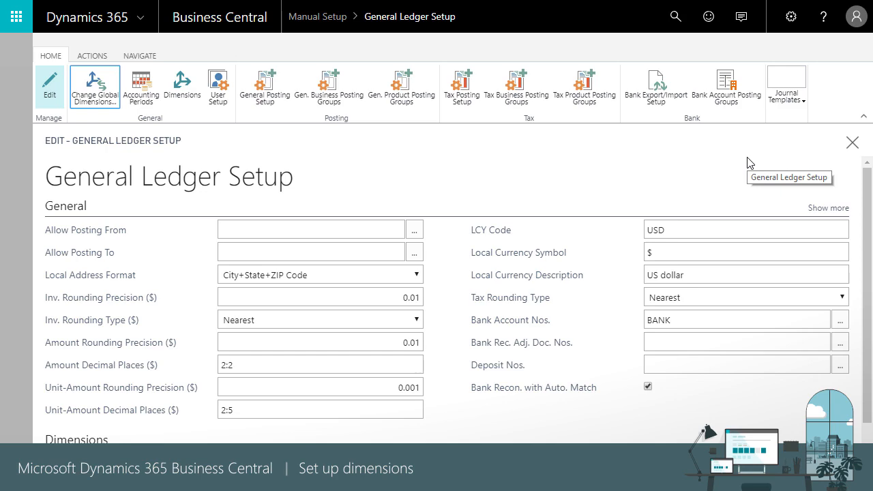
pyautogui.click(852, 142)
pyautogui.click(147, 55)
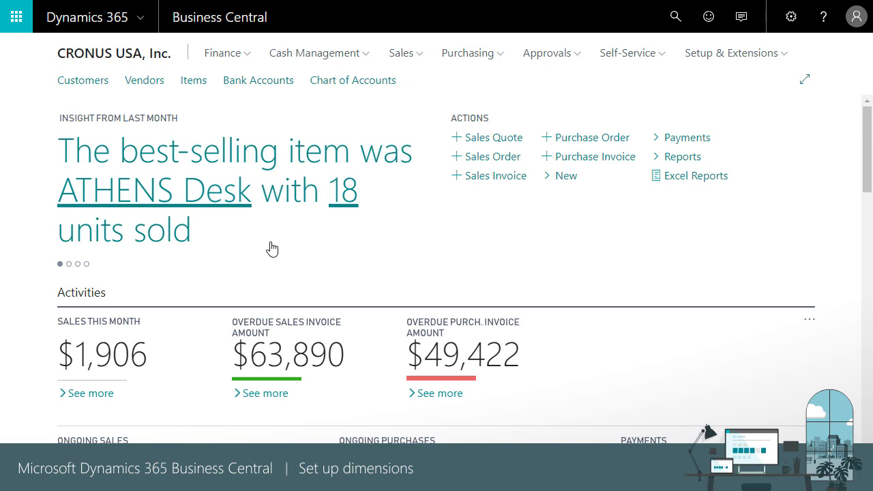
# Choose Same Code as the value posting rule for the DEPARTMENT default dimension of the customer School of Fine Art.
pyautogui.click(93, 85)
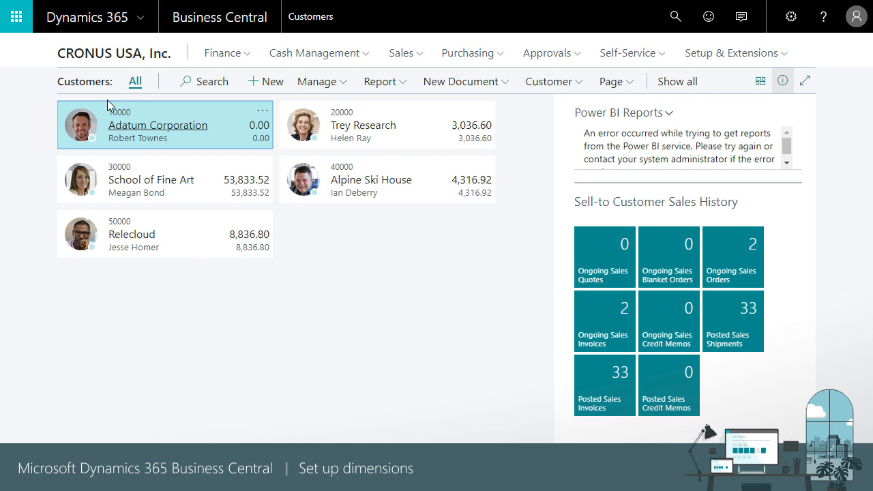
pyautogui.click(153, 181)
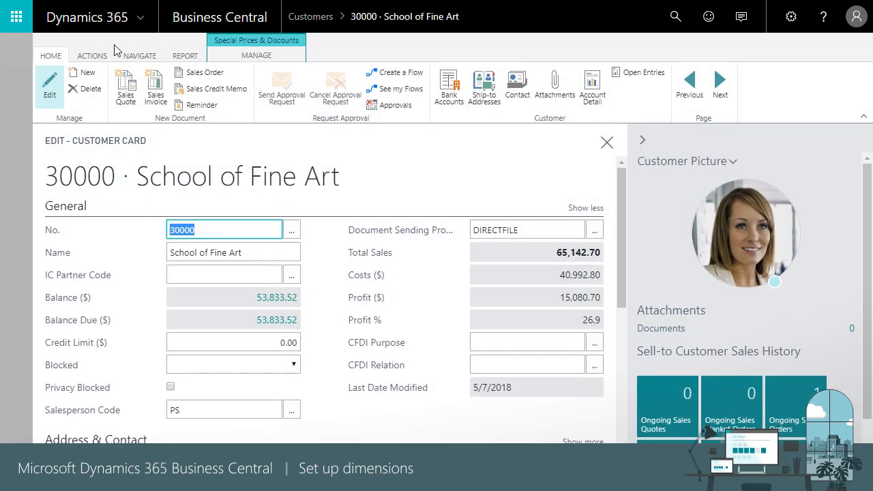
pyautogui.click(140, 55)
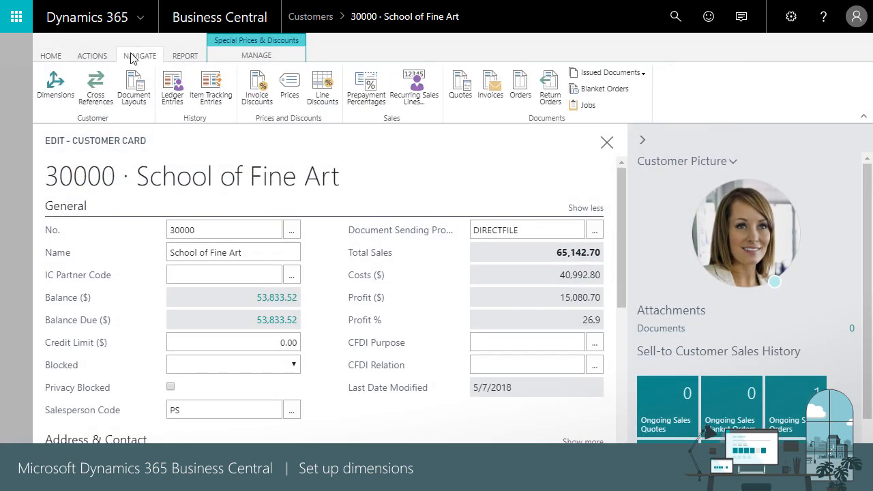
pyautogui.click(57, 87)
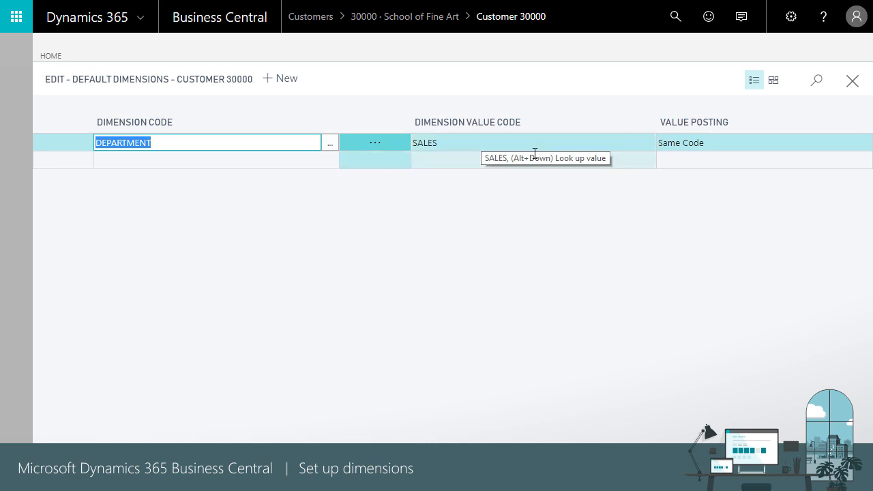
pyautogui.click(738, 142)
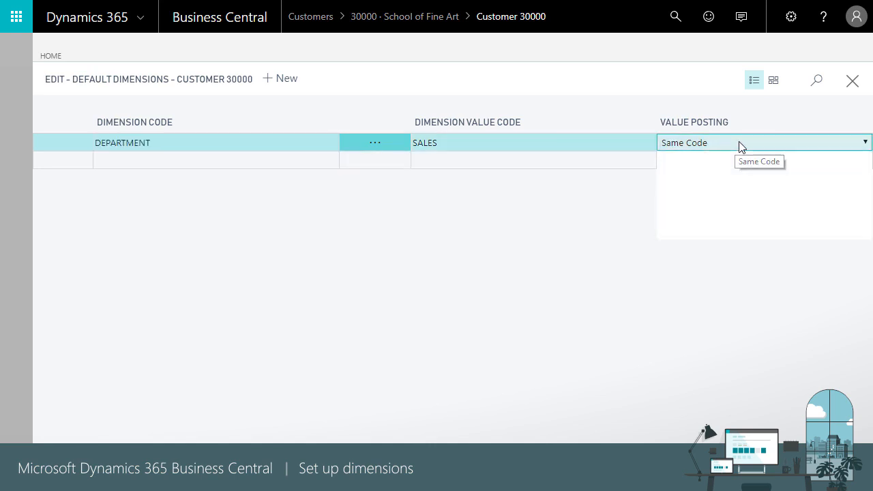
pyautogui.click(676, 207)
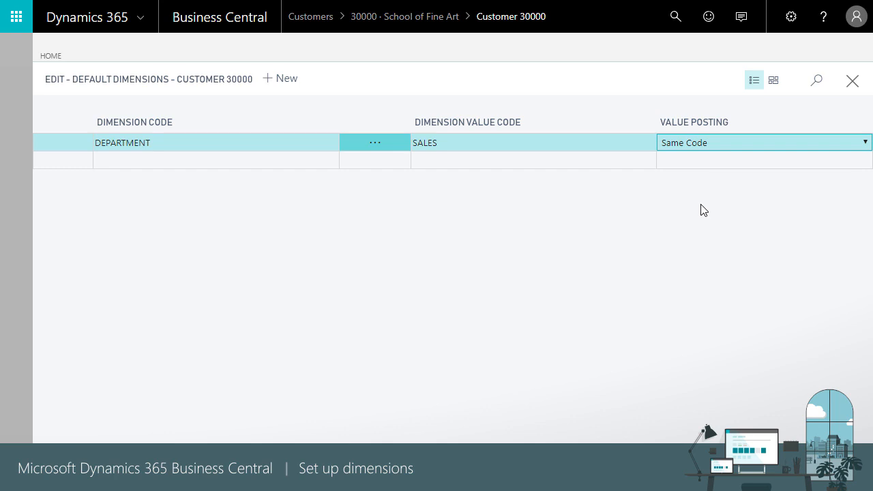
pyautogui.click(852, 84)
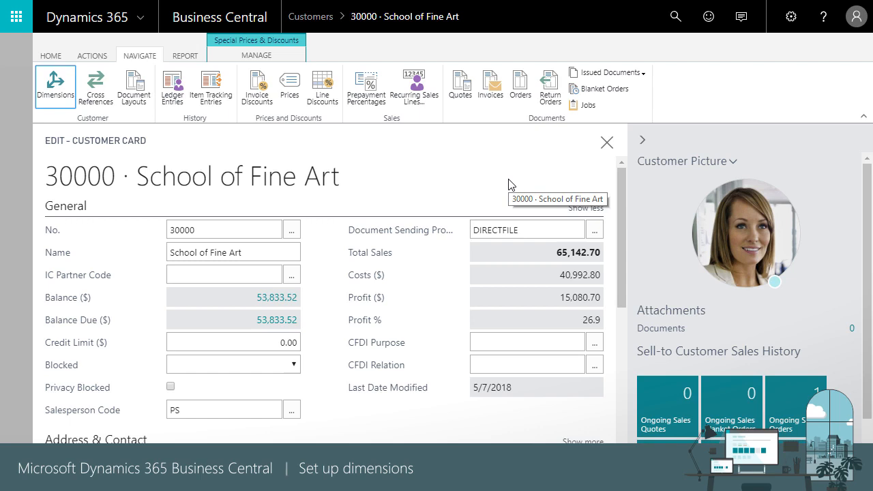
# Search for "default", examine the Customer, Salesperson/Purchaser and Item priorities in Default Dimension Priorities, and return to the customer list.
pyautogui.click(673, 17)
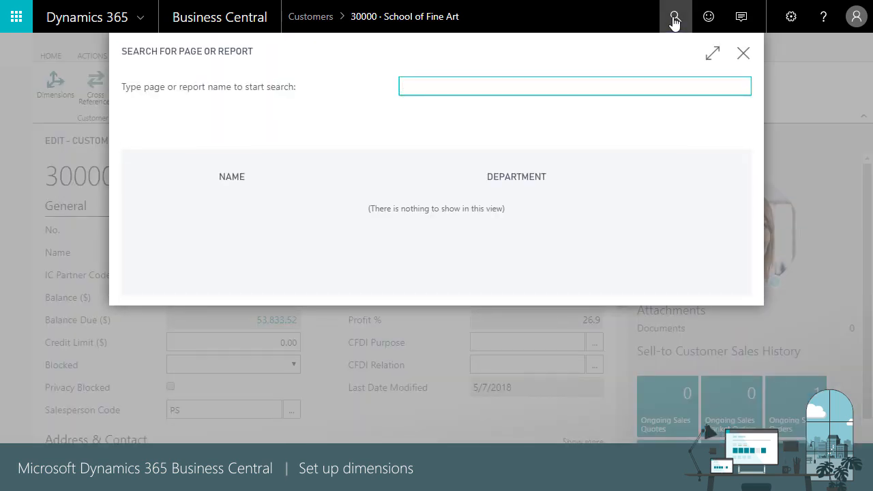
pyautogui.write('default')
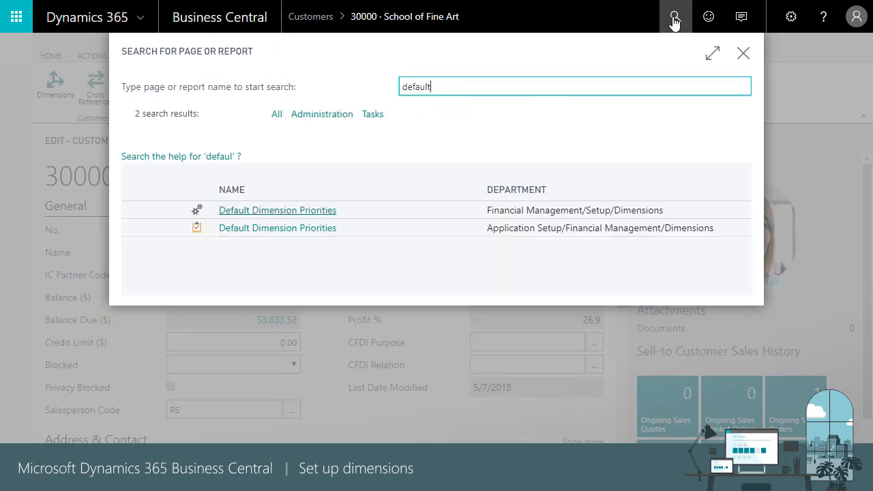
pyautogui.click(311, 212)
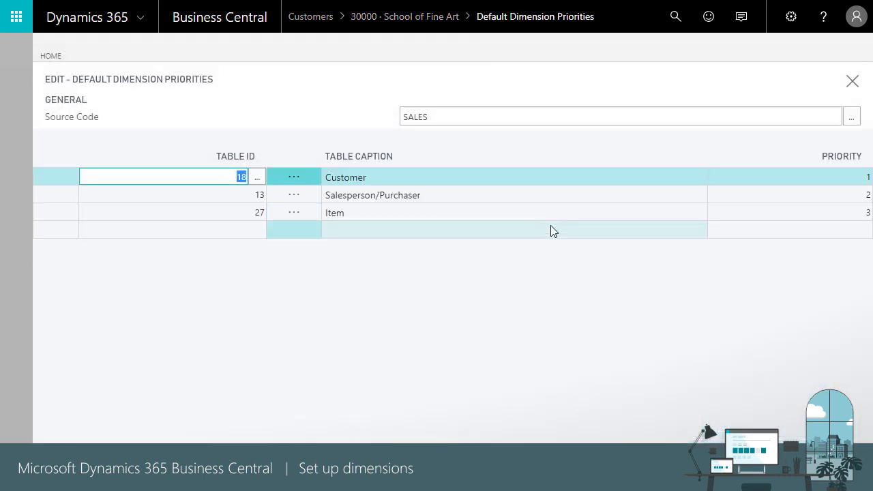
pyautogui.click(792, 180)
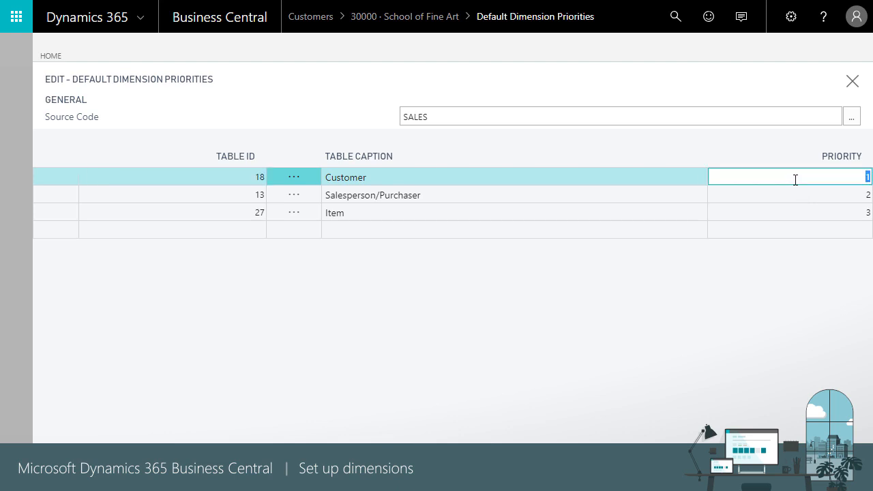
pyautogui.click(791, 198)
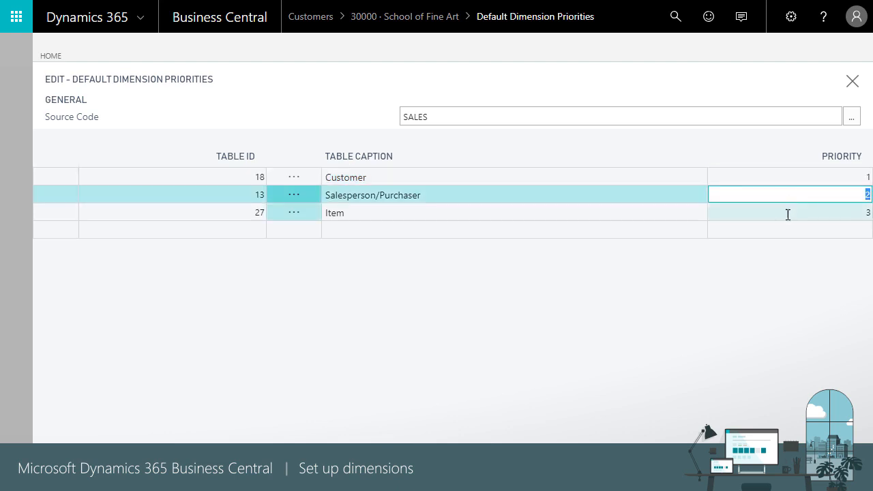
pyautogui.click(788, 214)
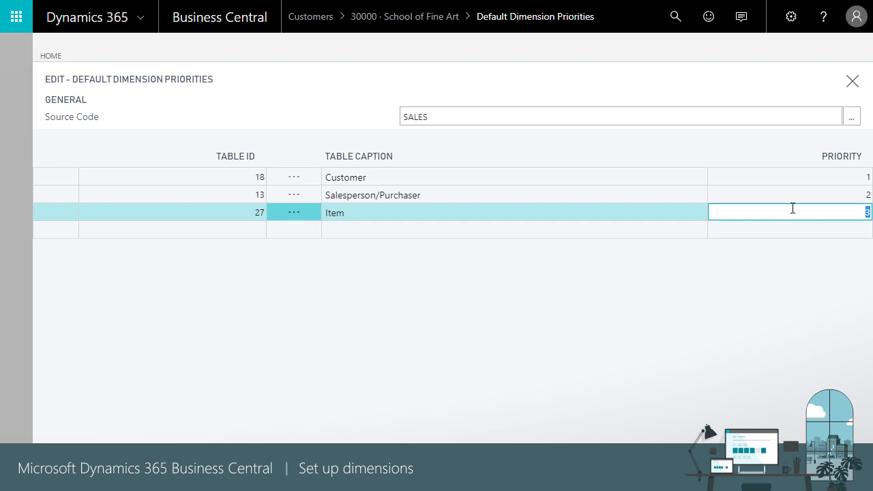
pyautogui.click(851, 87)
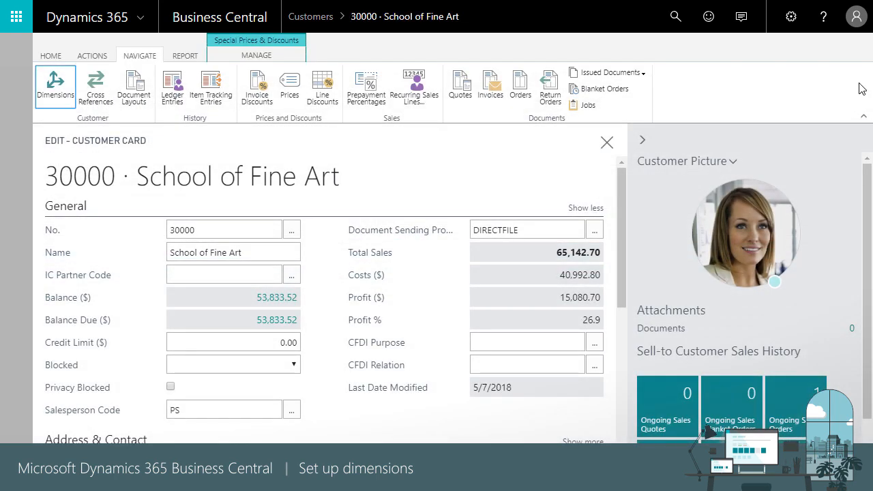
pyautogui.click(606, 142)
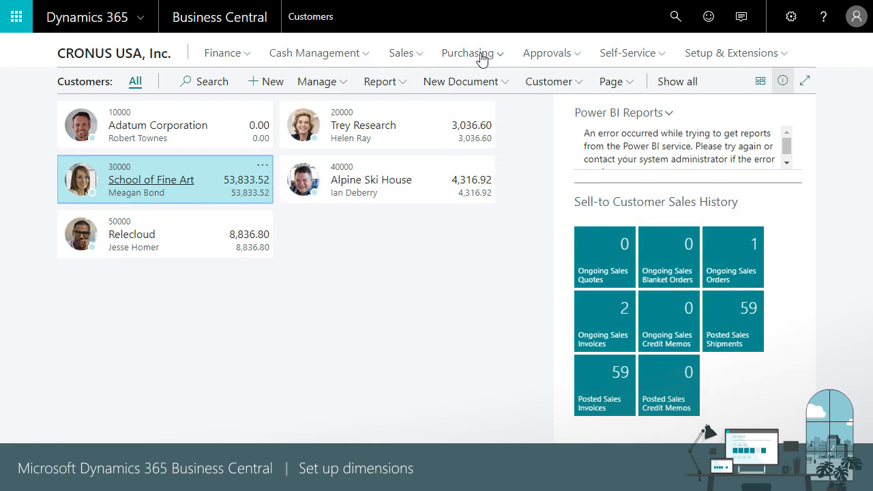
# Open the School of Fine Art sales invoice with posting date 4/5/2018.
pyautogui.click(414, 58)
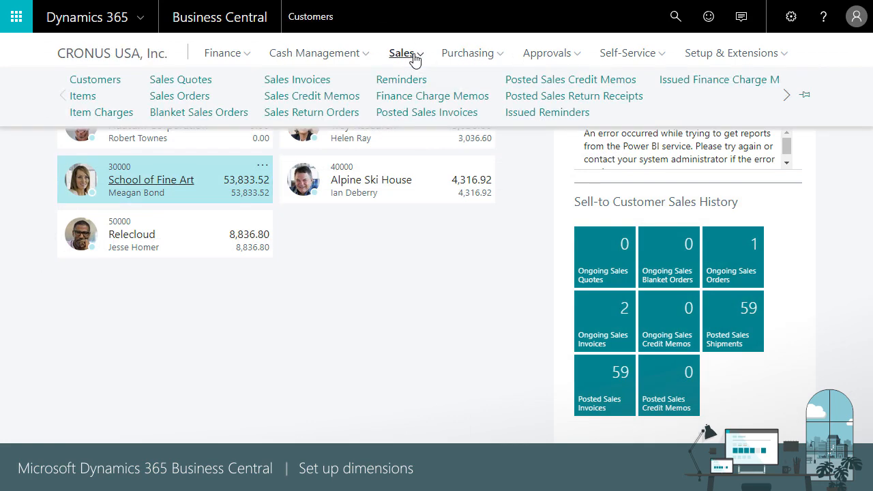
pyautogui.click(317, 80)
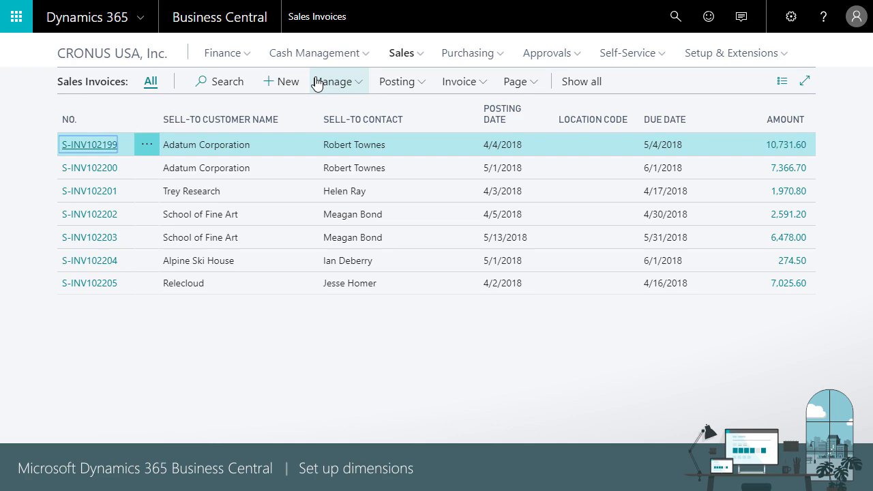
pyautogui.click(108, 219)
pyautogui.click(108, 217)
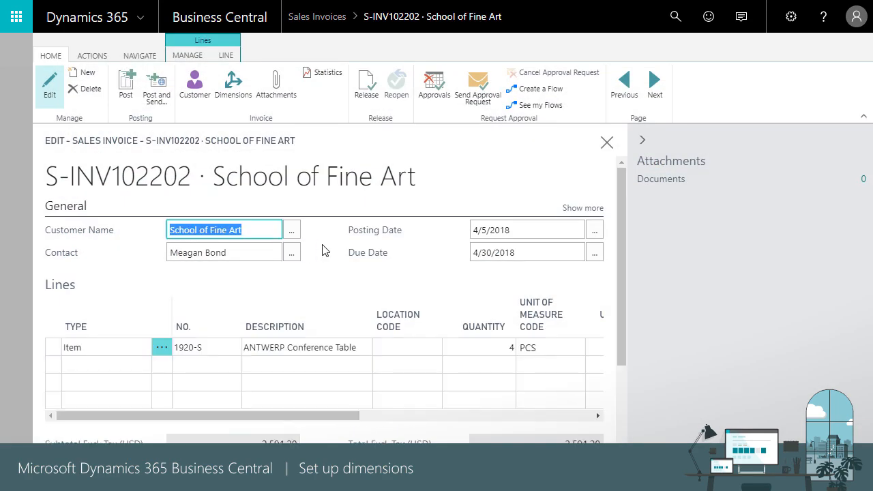
pyautogui.click(322, 245)
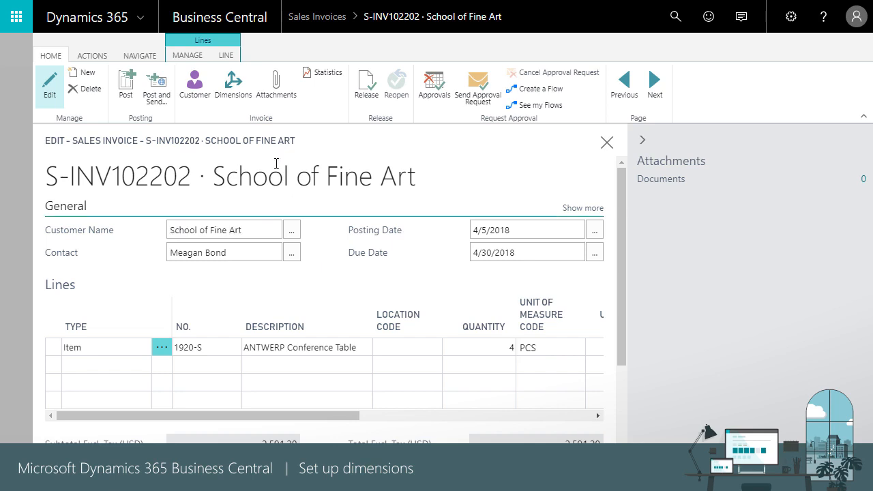
# Set the invoice's DEPARTMENT dimension value to ADM and apply the change to the invoice lines.
pyautogui.click(234, 89)
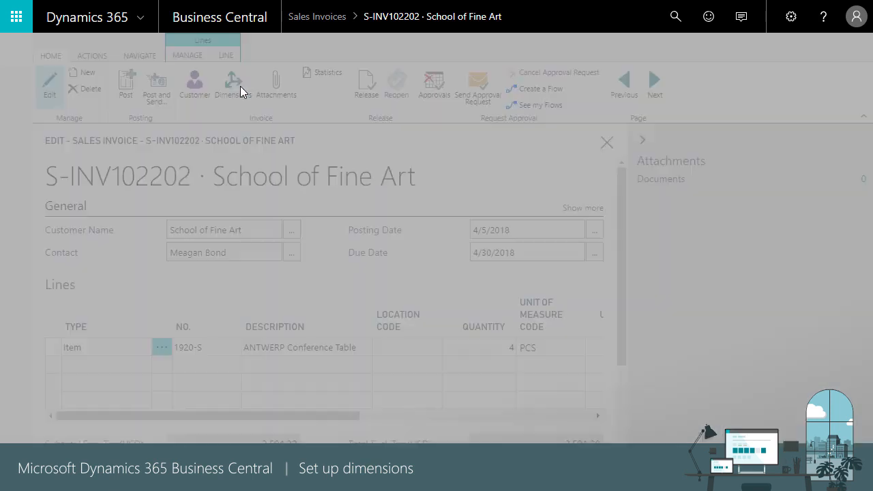
pyautogui.click(477, 156)
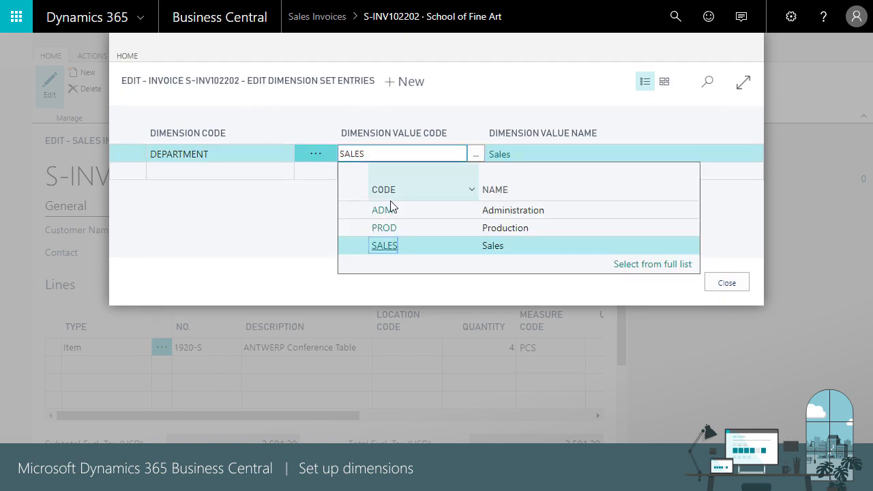
pyautogui.click(390, 211)
pyautogui.click(727, 284)
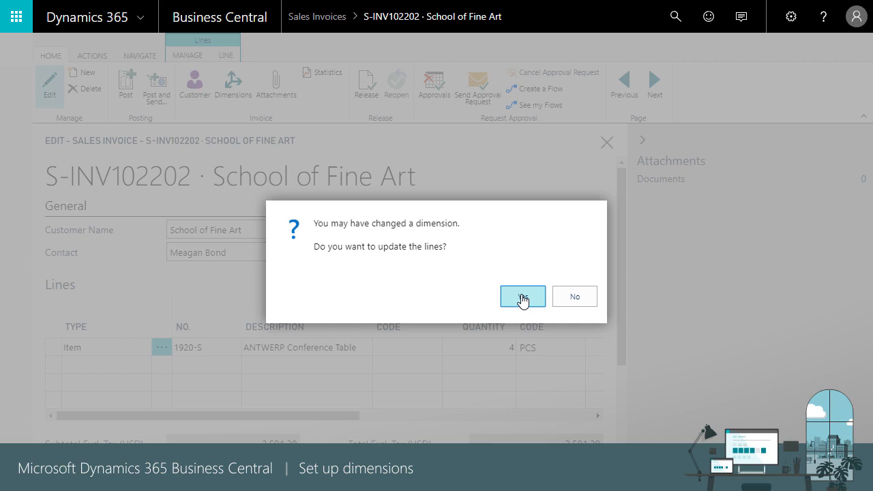
pyautogui.click(523, 297)
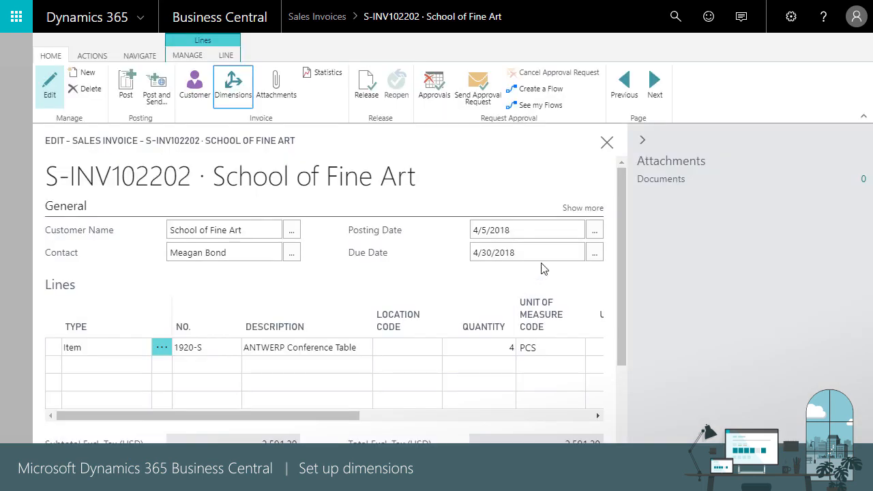
# Exit the sales invoice without posting it and return to the CRONUS USA, Inc. home page.
pyautogui.click(606, 144)
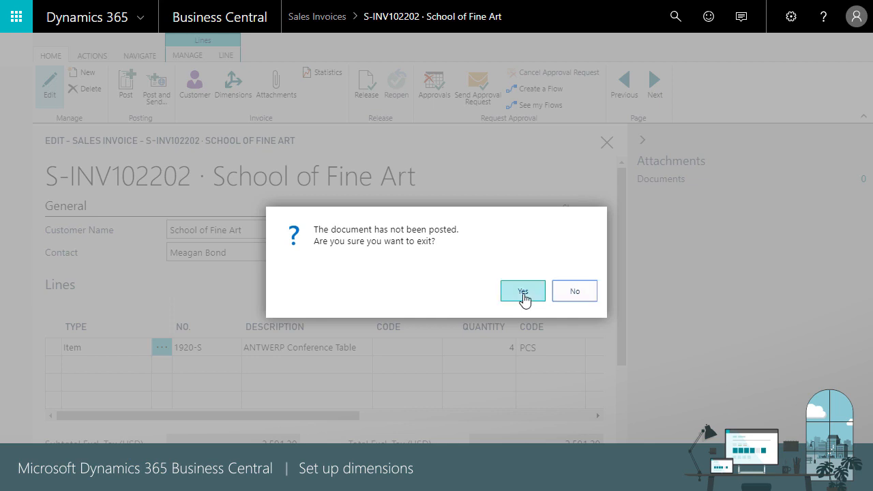
pyautogui.click(568, 293)
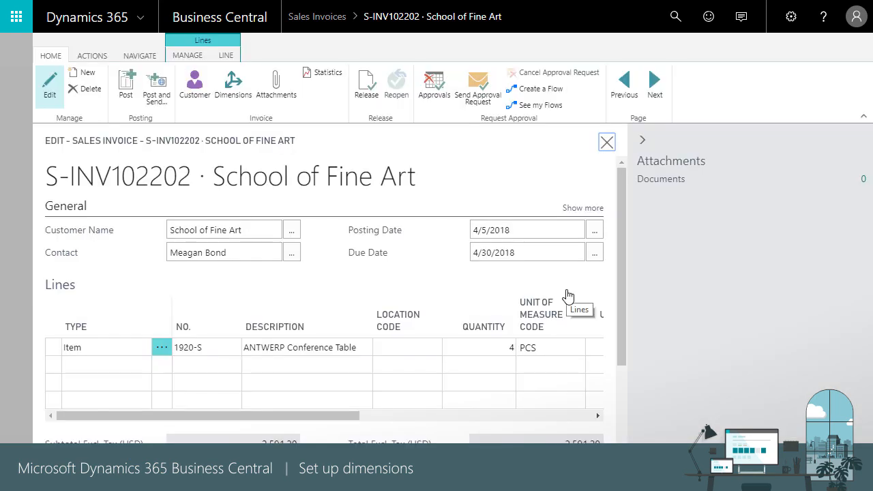
pyautogui.click(606, 142)
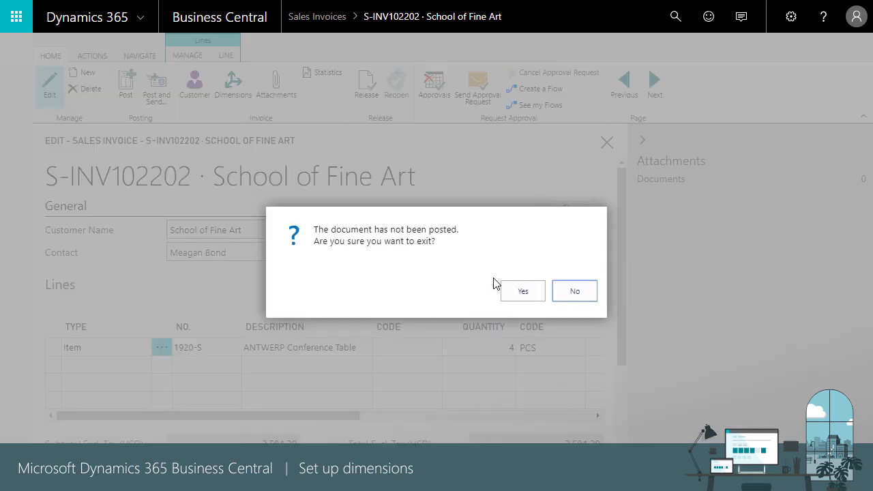
pyautogui.click(523, 292)
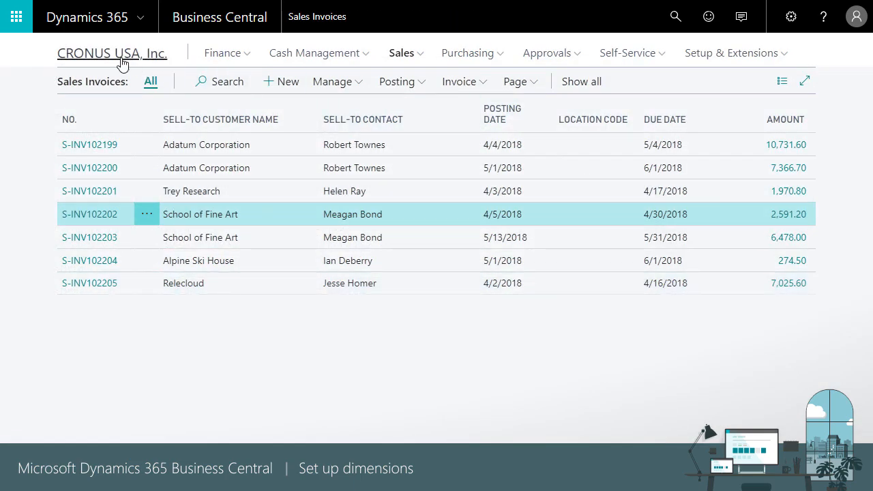
pyautogui.click(121, 62)
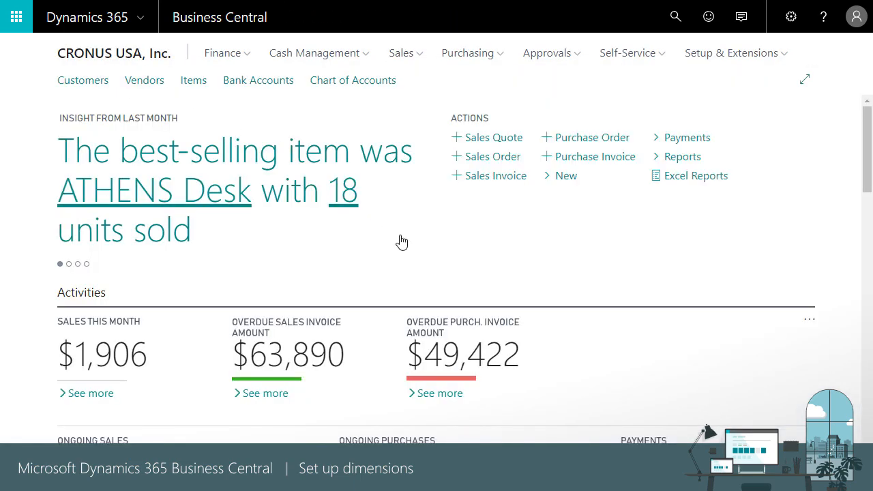